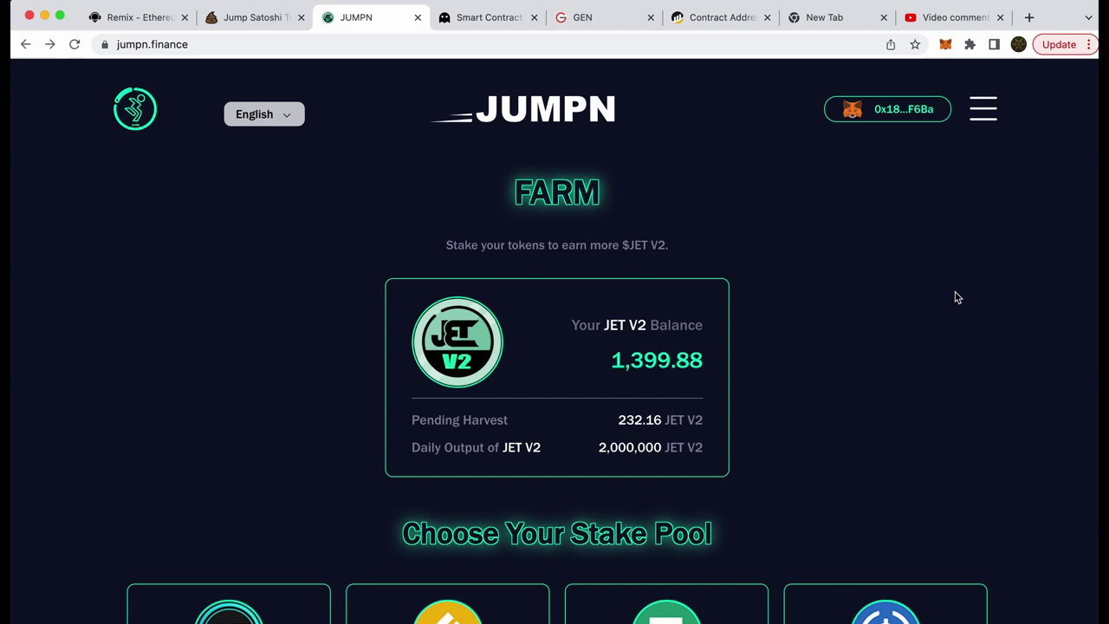
- Look over the stake pools on the farm page and open the CAKE pool
{"action": "scroll", "coordinate": [857, 309], "scroll_direction": "down", "scroll_amount": 3}
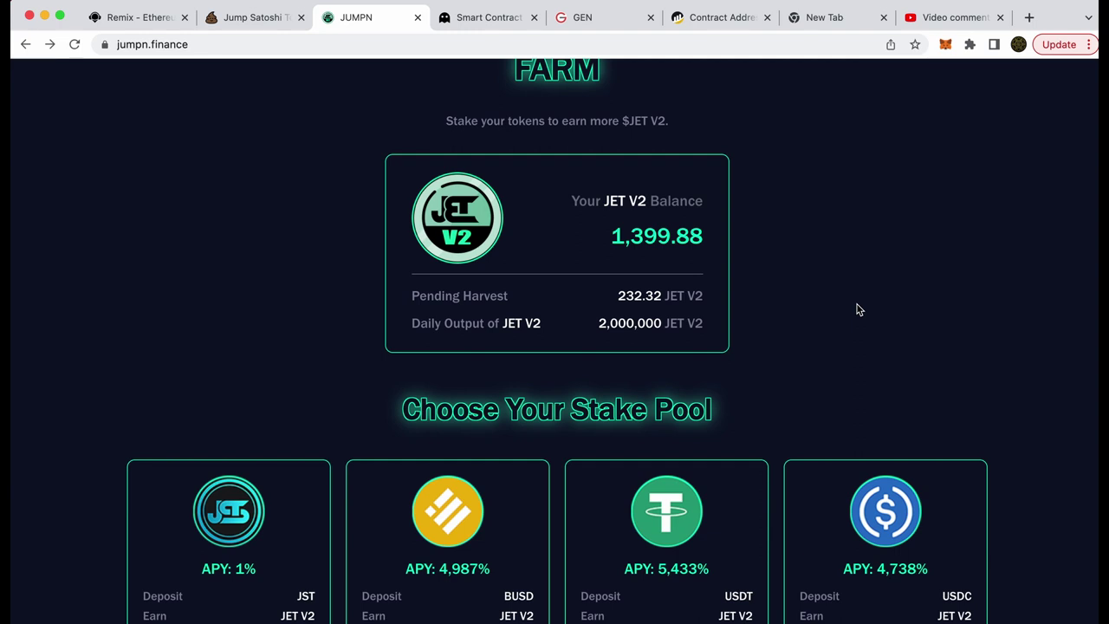
{"action": "scroll", "coordinate": [857, 305], "scroll_direction": "down", "scroll_amount": 2}
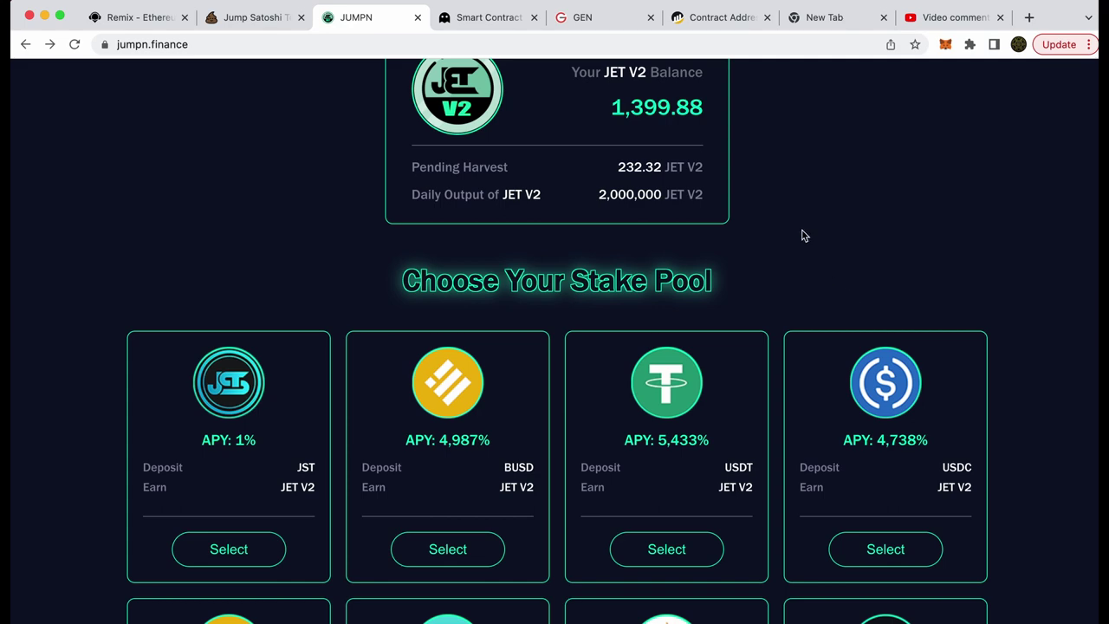
{"action": "scroll", "coordinate": [803, 235], "scroll_direction": "down", "scroll_amount": 5}
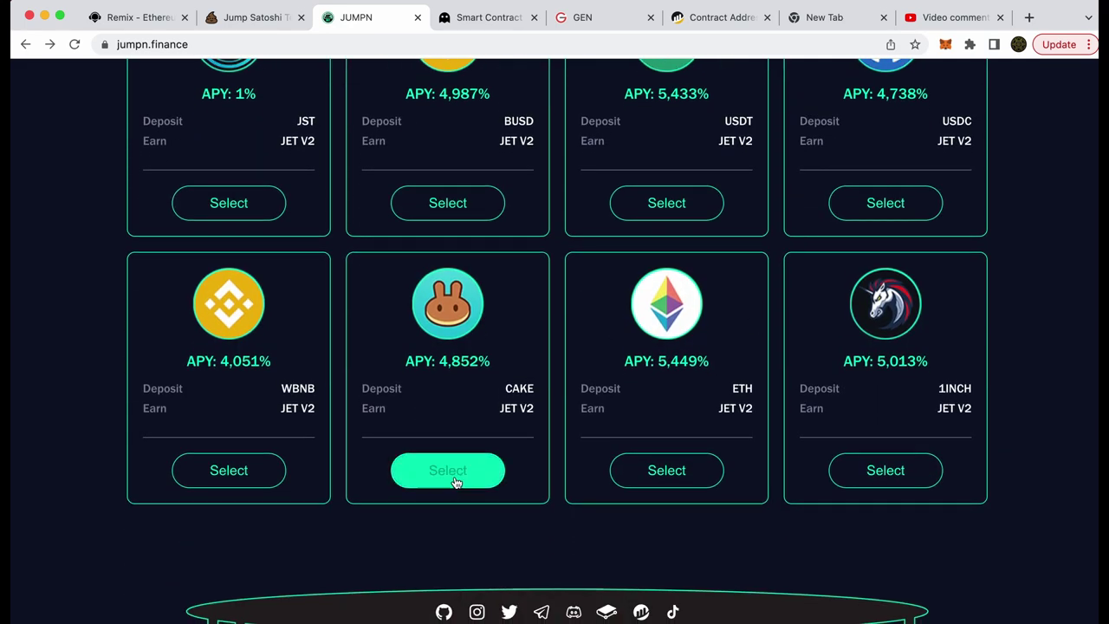
{"action": "left_click", "coordinate": [452, 474]}
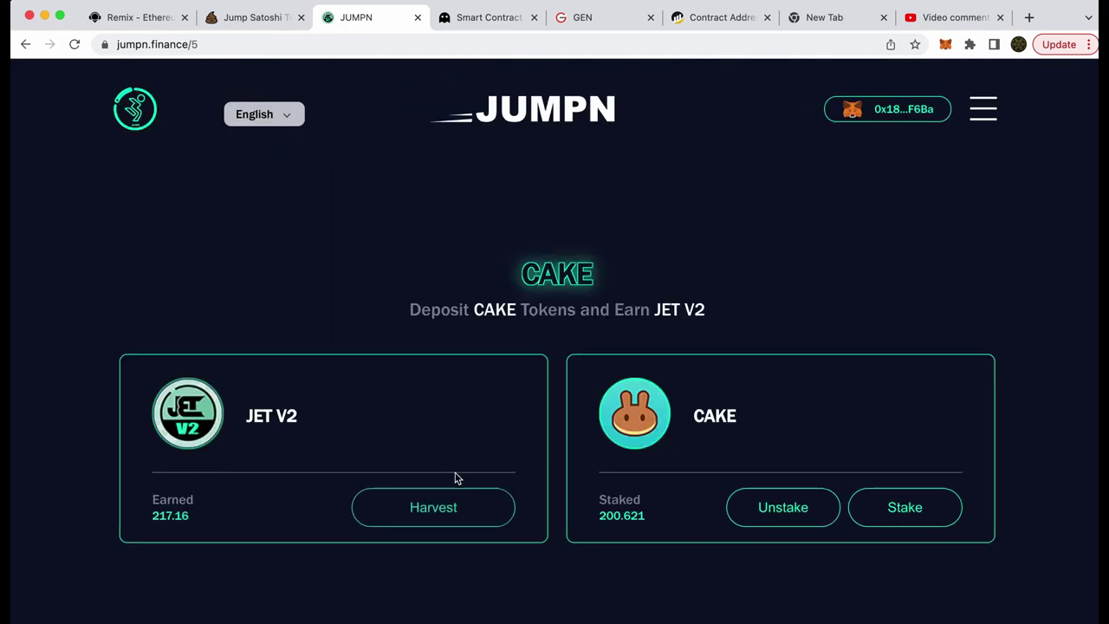
- Try to withdraw the maximum staked CAKE and check the MetaMask request, leaving it unconfirmed and closing the withdrawal dialog
{"action": "left_click", "coordinate": [794, 514]}
{"action": "left_click", "coordinate": [726, 360]}
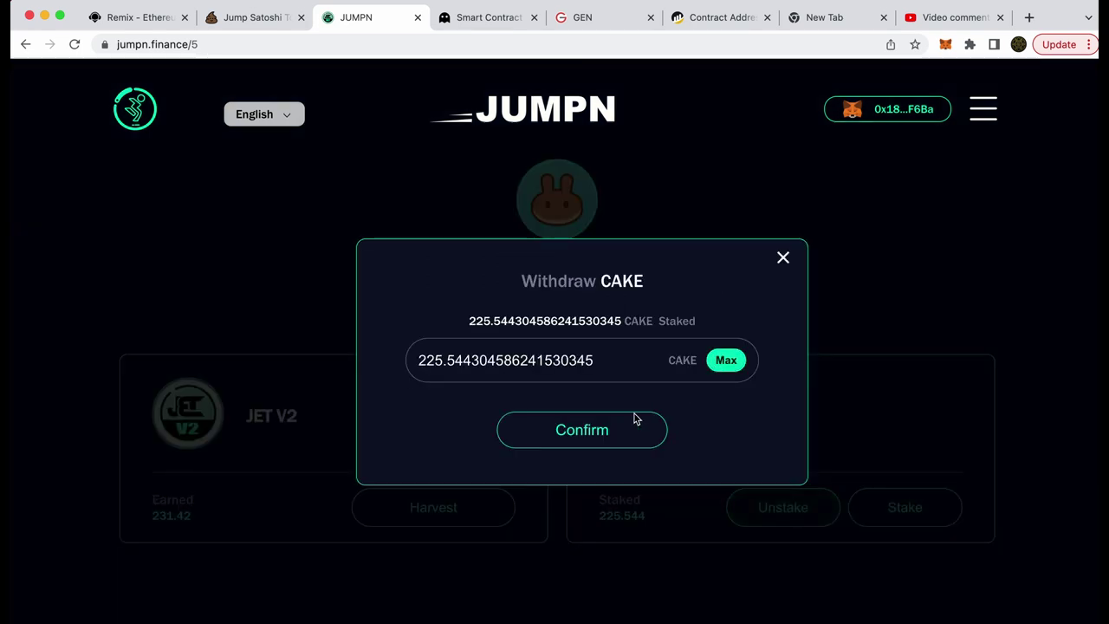
{"action": "left_click", "coordinate": [592, 431]}
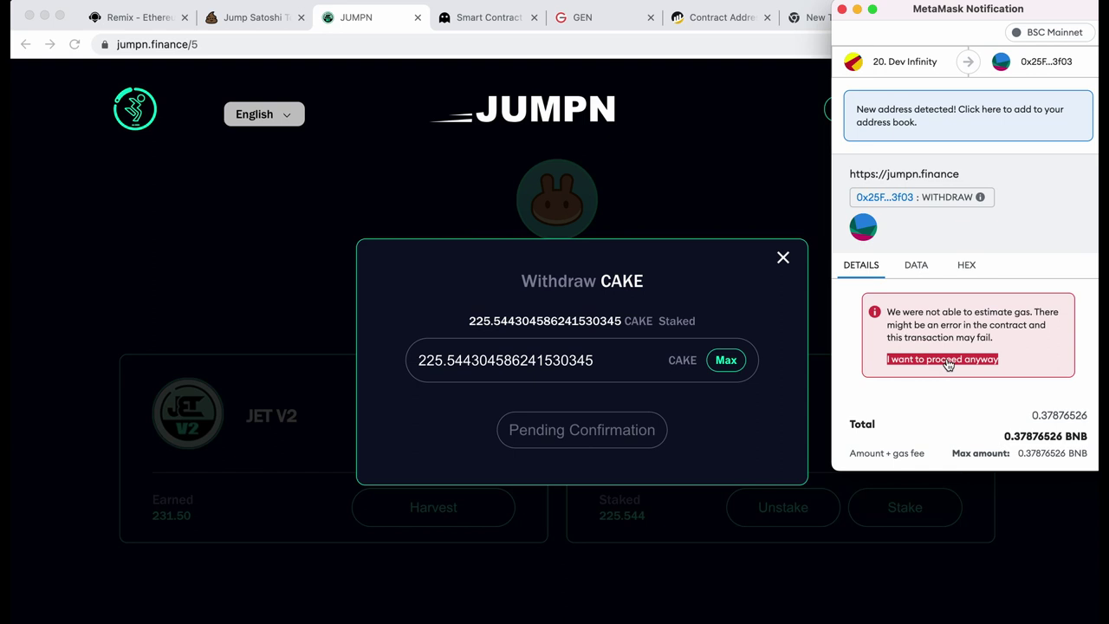
{"action": "scroll", "coordinate": [988, 362], "scroll_direction": "down", "scroll_amount": 2}
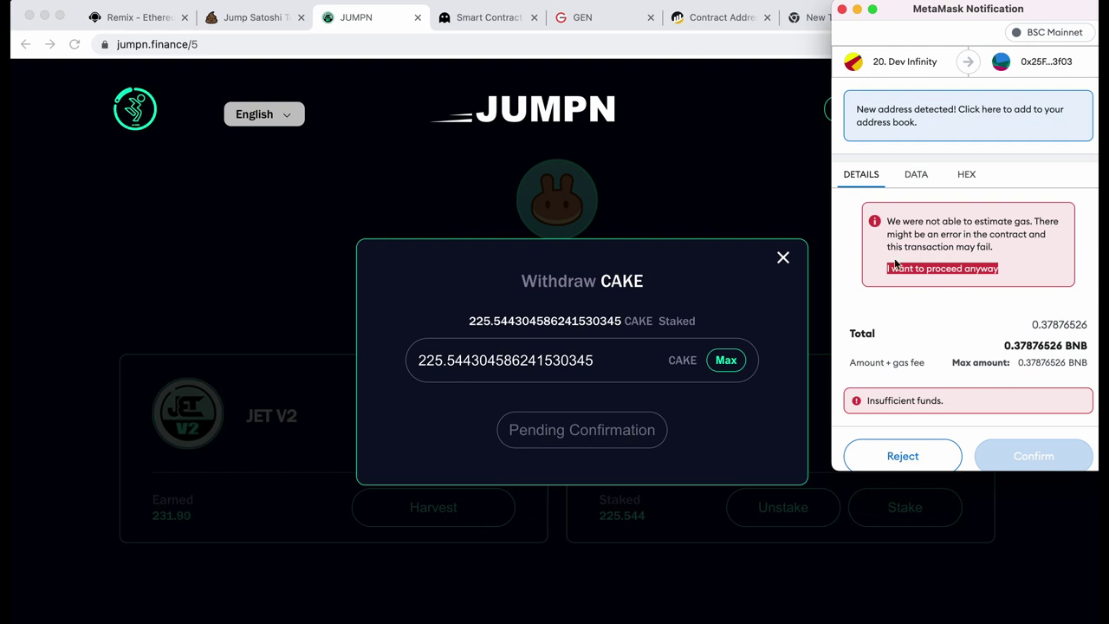
{"action": "left_click", "coordinate": [794, 192]}
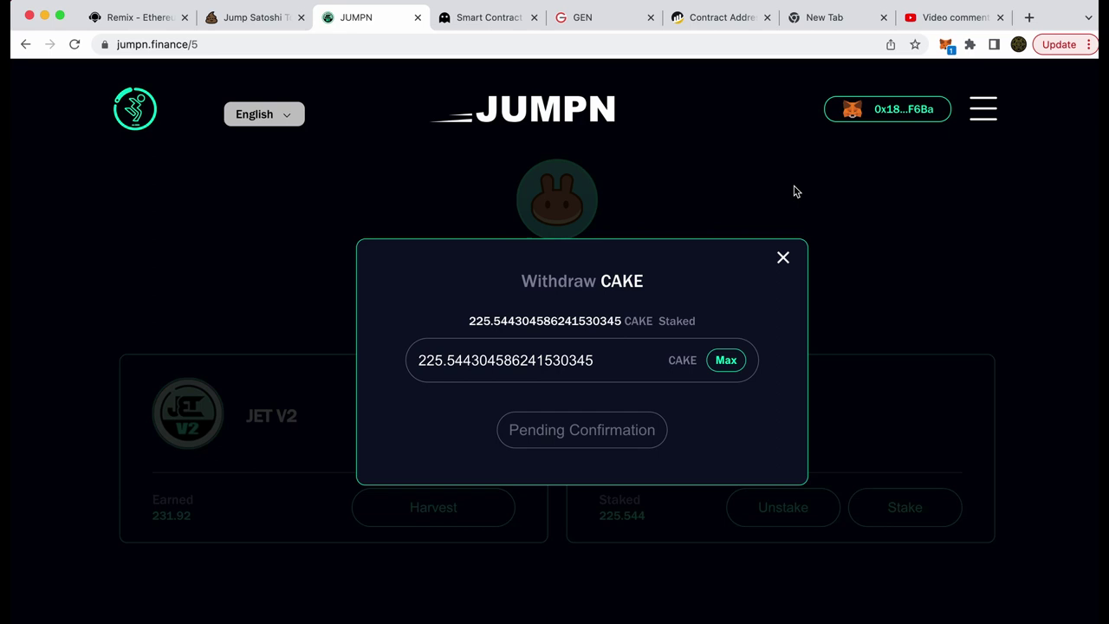
{"action": "left_click", "coordinate": [784, 257]}
- Return to the stake pool list and open the JST pool
{"action": "scroll", "coordinate": [719, 257], "scroll_direction": "down", "scroll_amount": 1}
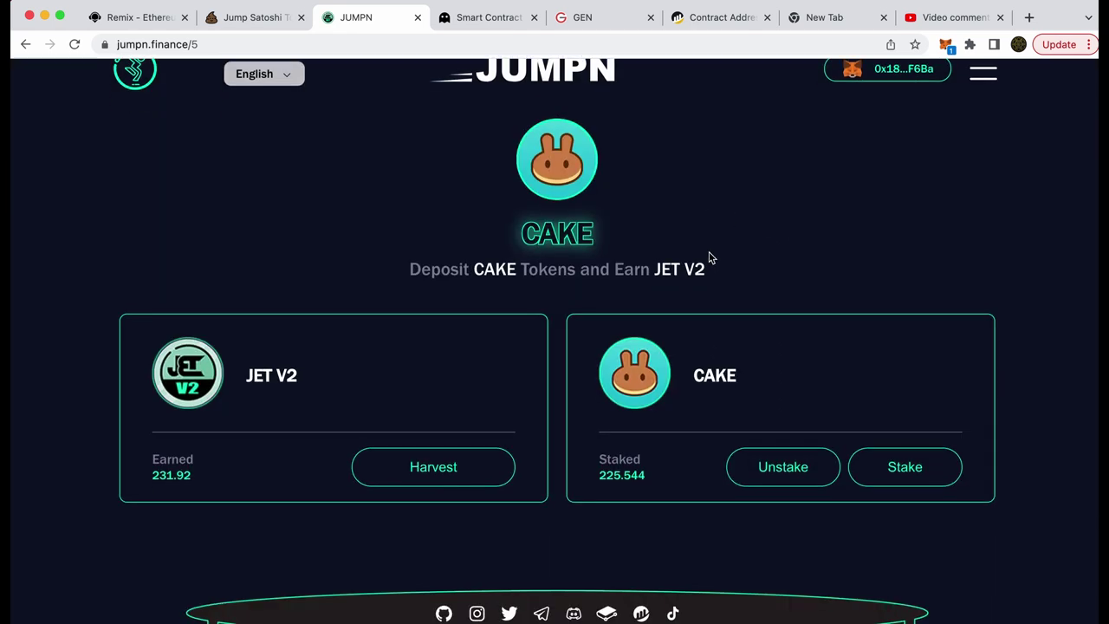
{"action": "key", "text": "super+bracketleft"}
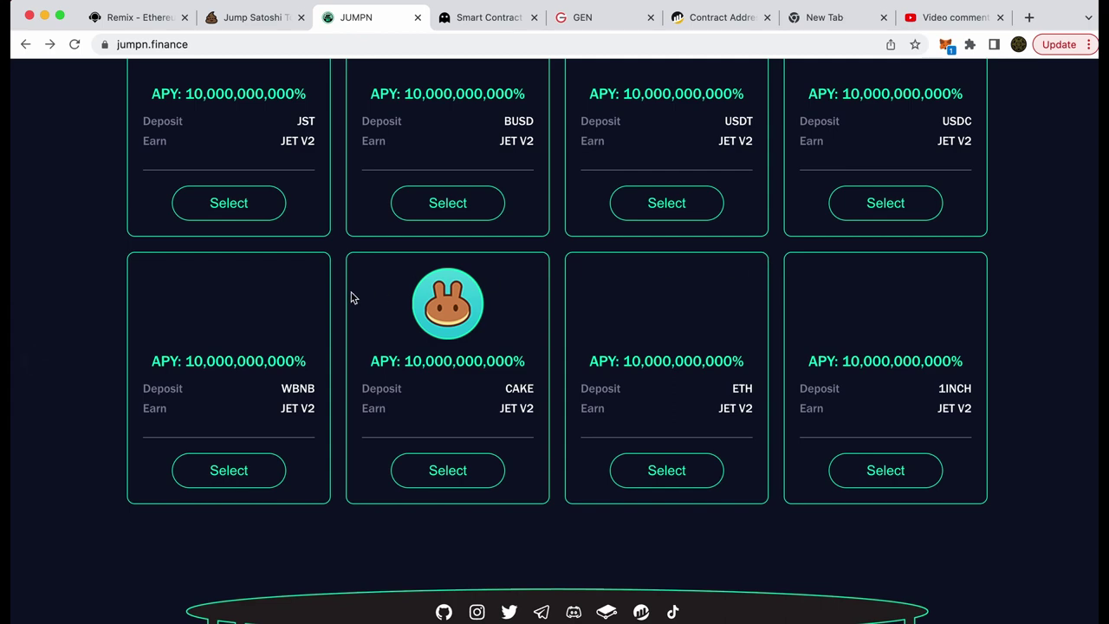
{"action": "scroll", "coordinate": [350, 297], "scroll_direction": "up", "scroll_amount": 3}
{"action": "left_click", "coordinate": [240, 444]}
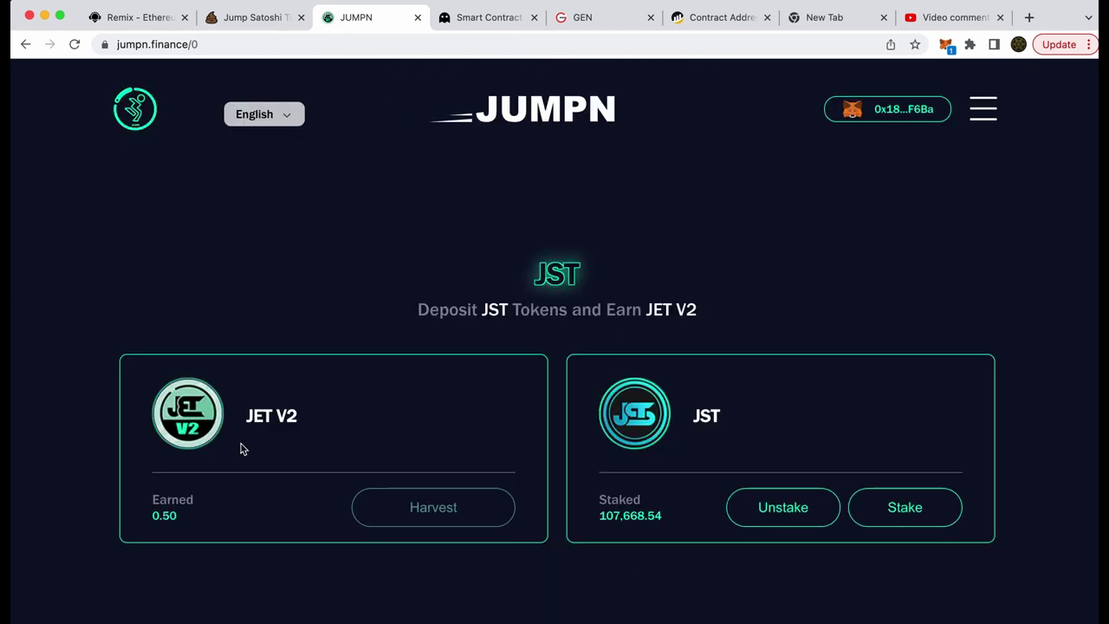
- Try to withdraw the maximum staked JST, leaving the MetaMask request unconfirmed and closing the withdrawal dialog
{"action": "left_click", "coordinate": [776, 514]}
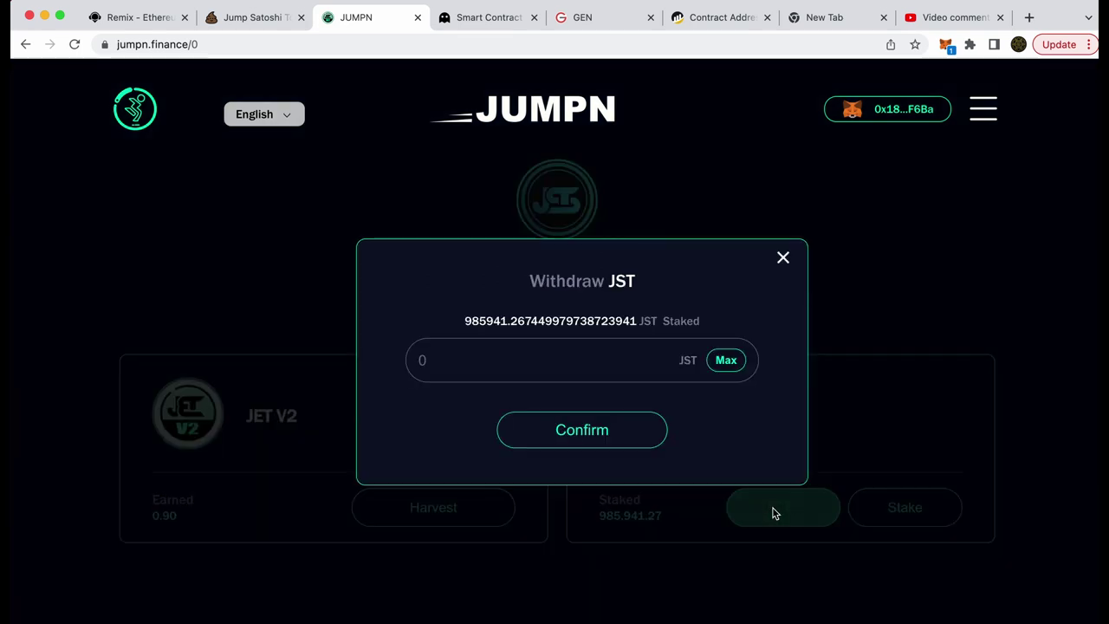
{"action": "left_click", "coordinate": [726, 361]}
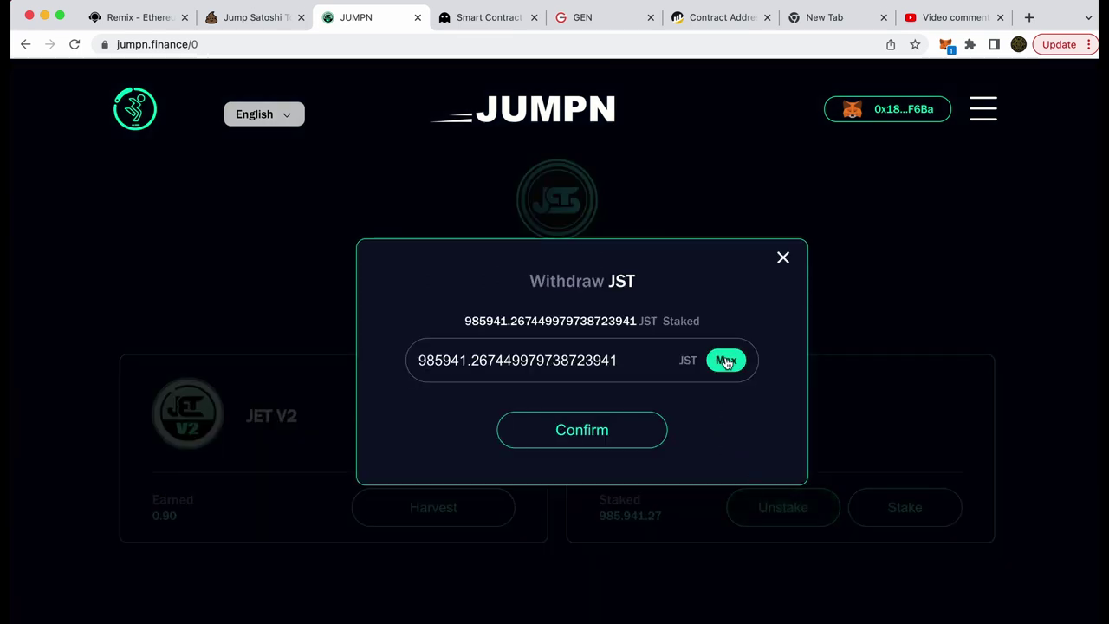
{"action": "left_click", "coordinate": [602, 428]}
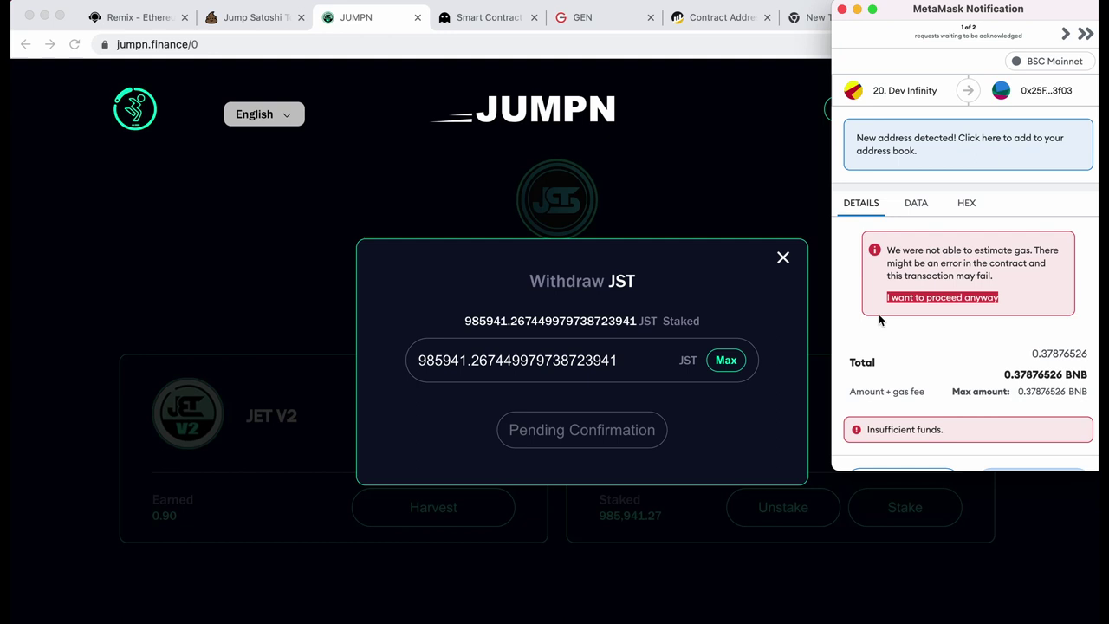
{"action": "left_click", "coordinate": [783, 260]}
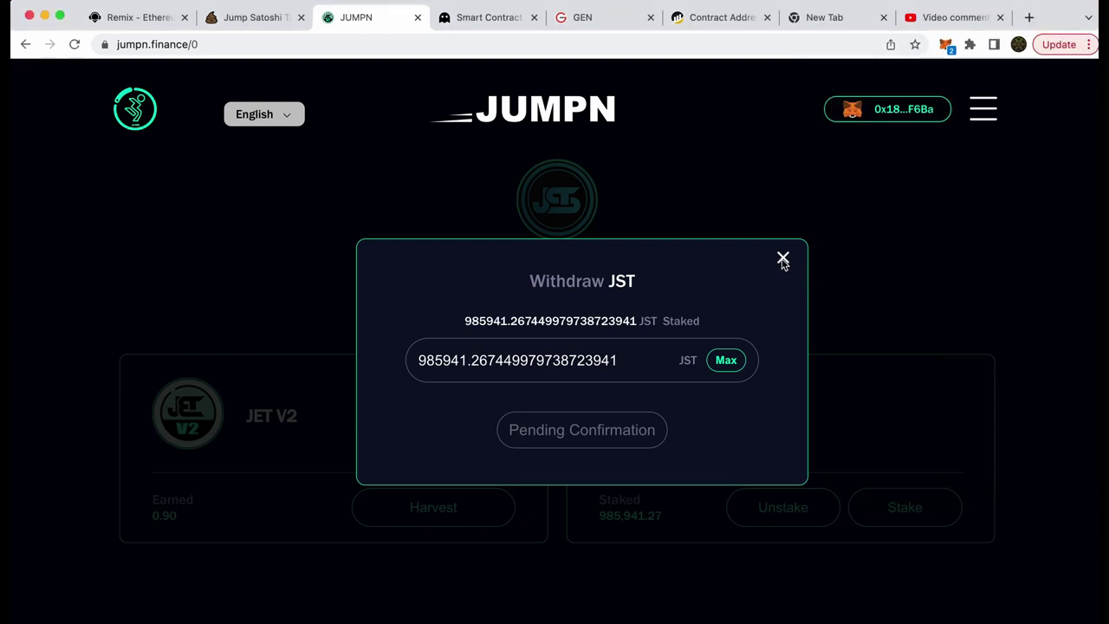
{"action": "left_click", "coordinate": [783, 260]}
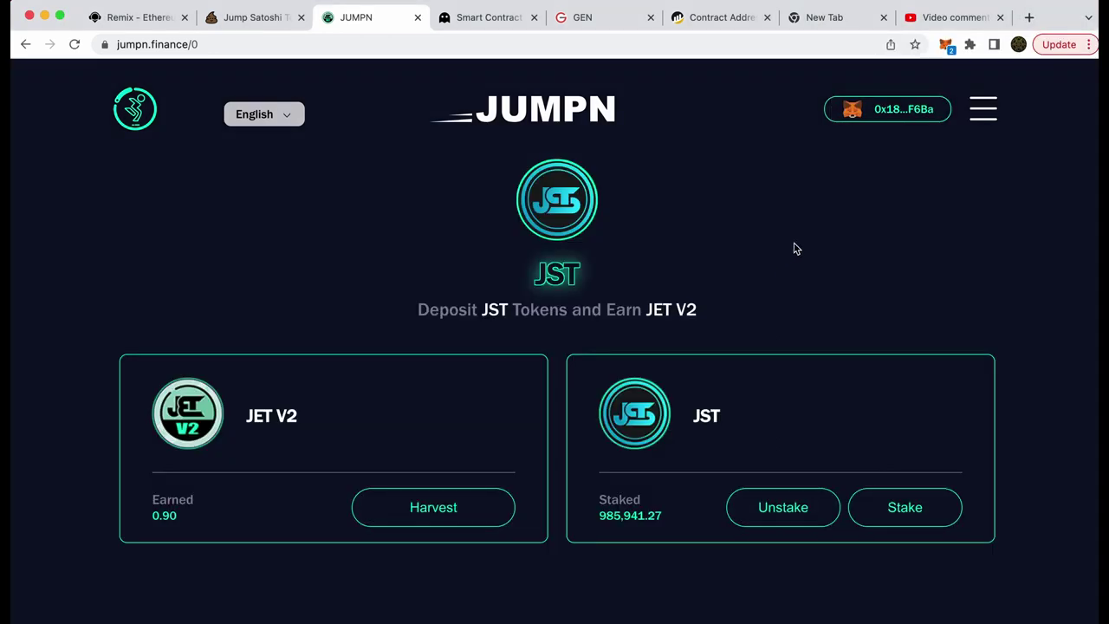
- Switch to PooCoin Charts and examine the wallet's transactions for Jump Satoshi Token (JST/BNB)
{"action": "left_click", "coordinate": [253, 19]}
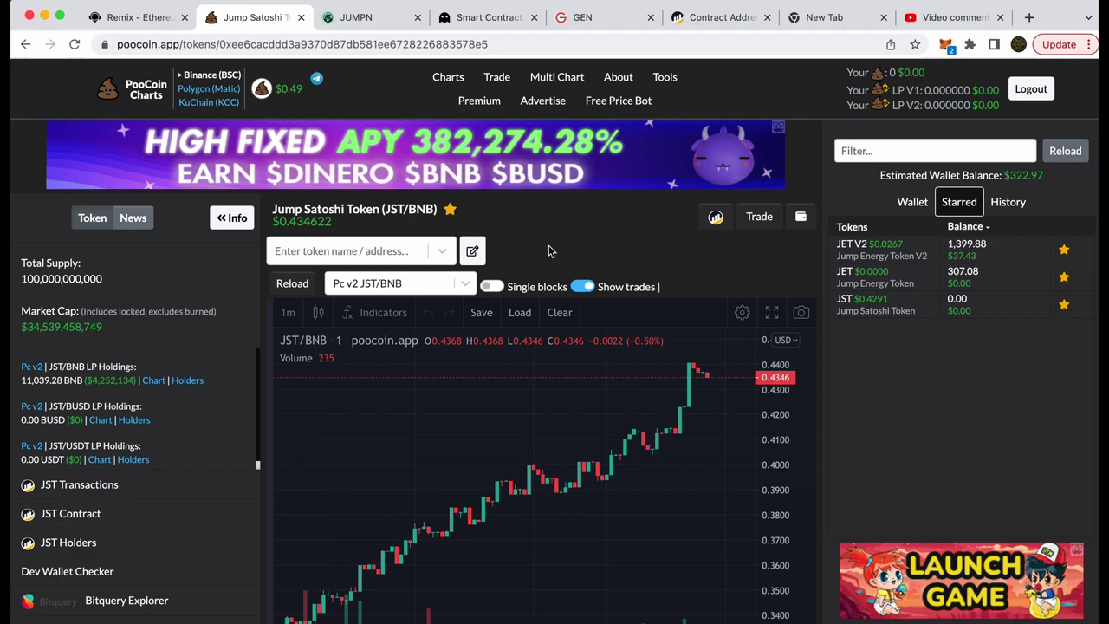
{"action": "scroll", "coordinate": [831, 383], "scroll_direction": "down", "scroll_amount": 5}
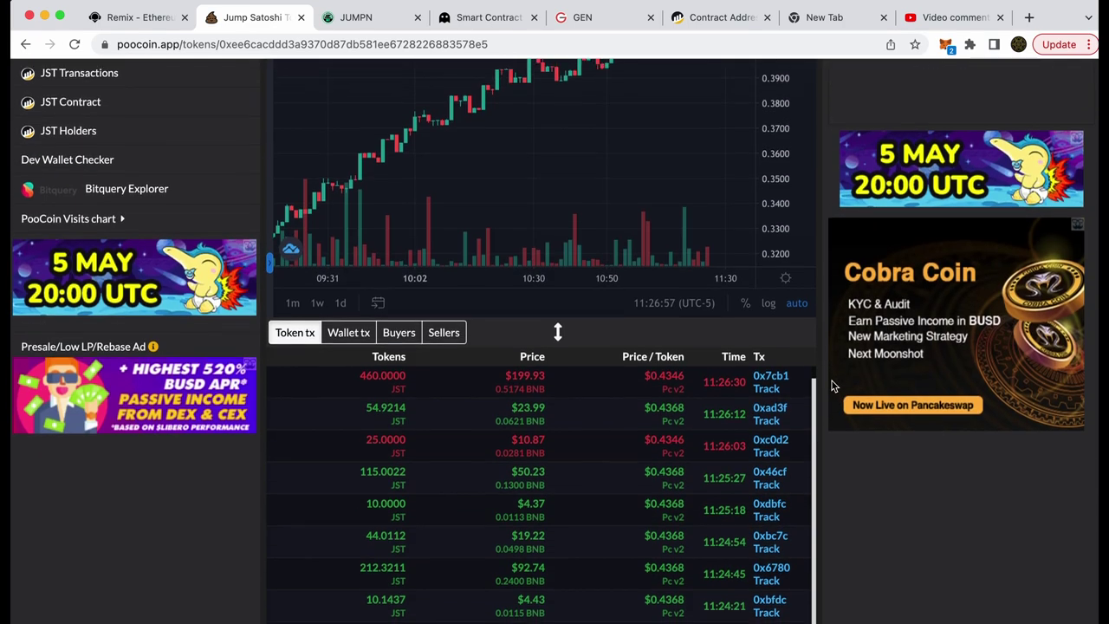
{"action": "left_click", "coordinate": [349, 340]}
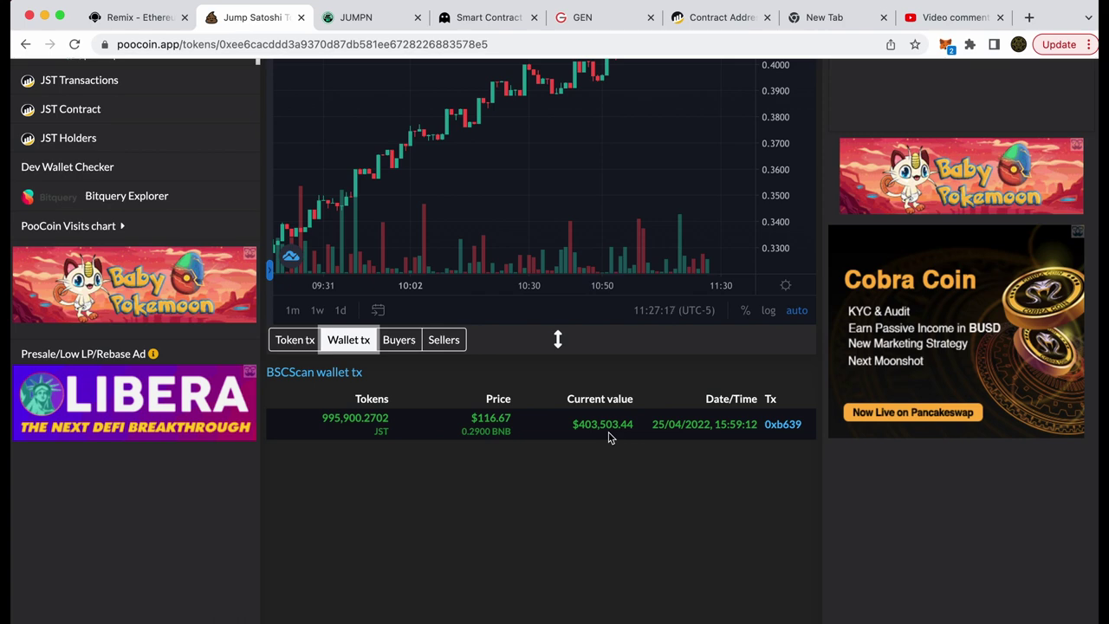
- Switch back to JUMPN, return to the stake pool list and open the BUSD pool to check its approval option
{"action": "left_click", "coordinate": [378, 22]}
{"action": "scroll", "coordinate": [760, 251], "scroll_direction": "down", "scroll_amount": 1}
{"action": "scroll", "coordinate": [760, 251], "scroll_direction": "left", "scroll_amount": 5}
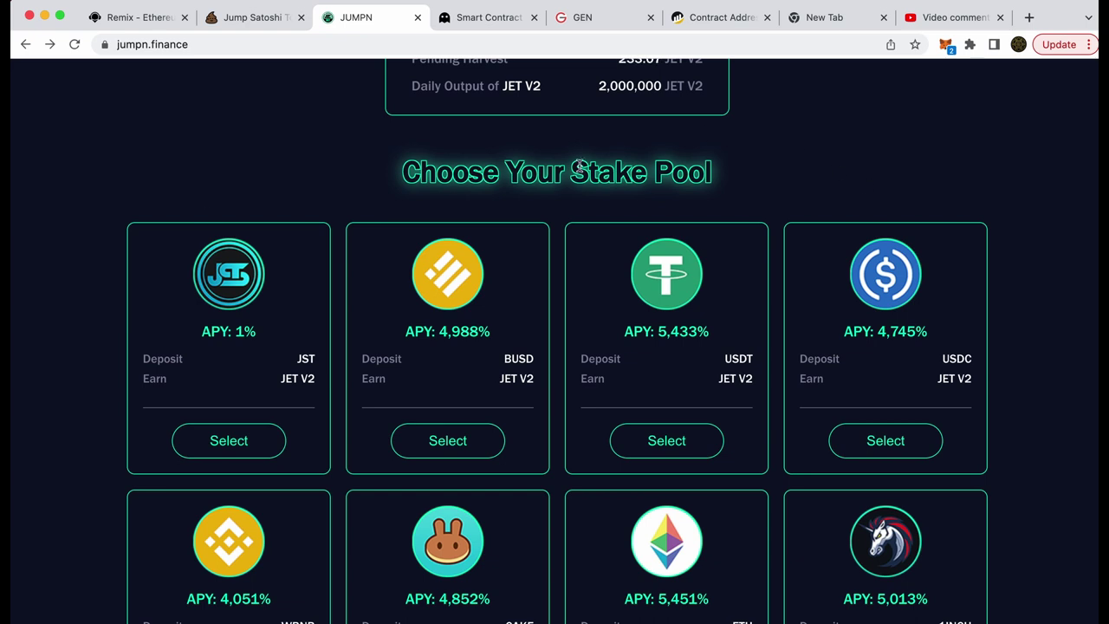
{"action": "scroll", "coordinate": [580, 167], "scroll_direction": "down", "scroll_amount": 1}
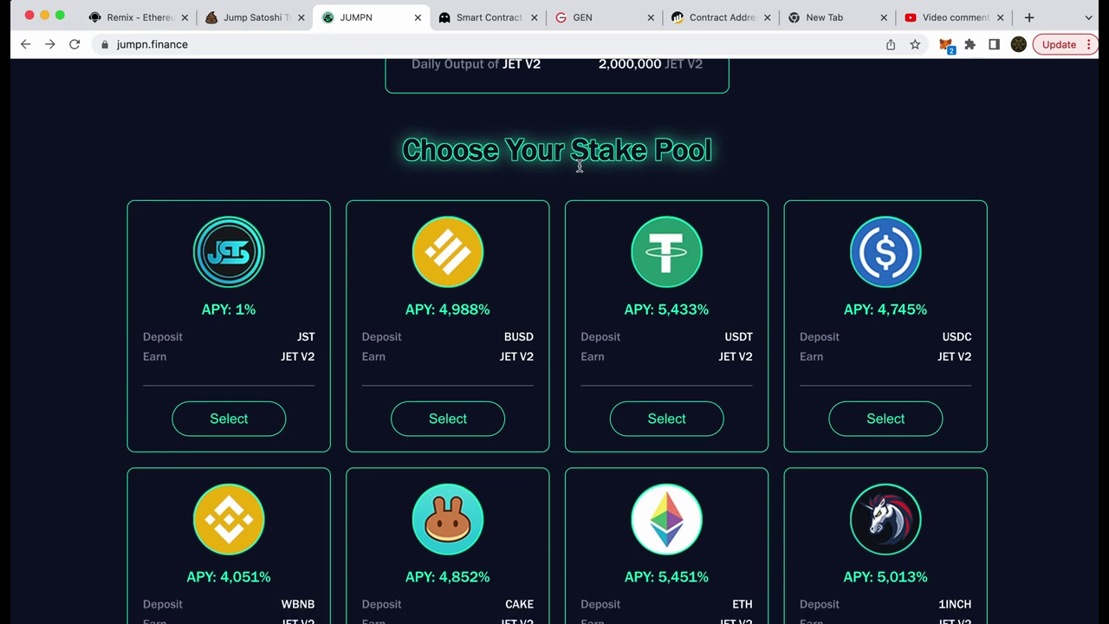
{"action": "left_click", "coordinate": [486, 420]}
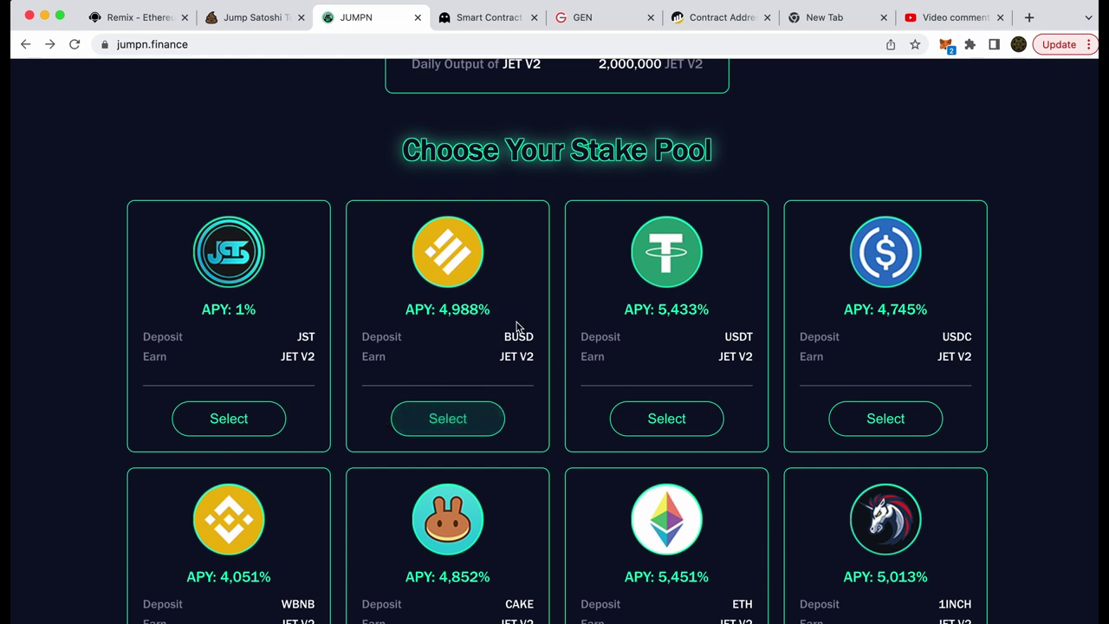
{"action": "left_click", "coordinate": [459, 425]}
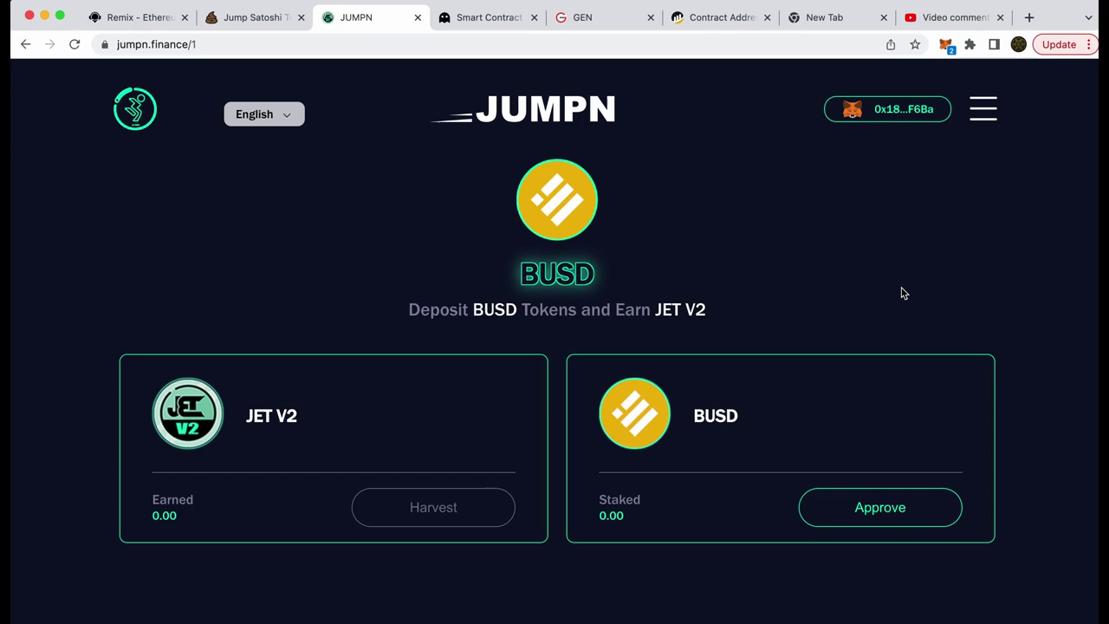
- Return to the JUMPN pool list, then switch to Unrekt and review the wallet's token allowances on Binance Smart Chain
{"action": "key", "text": "super+bracketleft"}
{"action": "scroll", "coordinate": [639, 280], "scroll_direction": "down", "scroll_amount": 5}
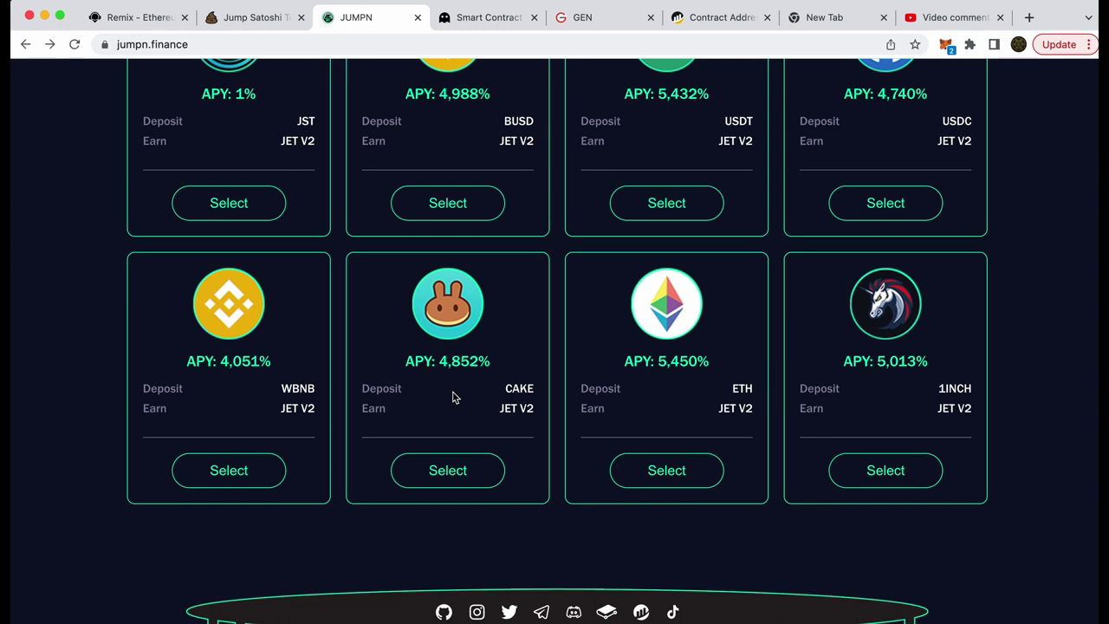
{"action": "left_click", "coordinate": [490, 19]}
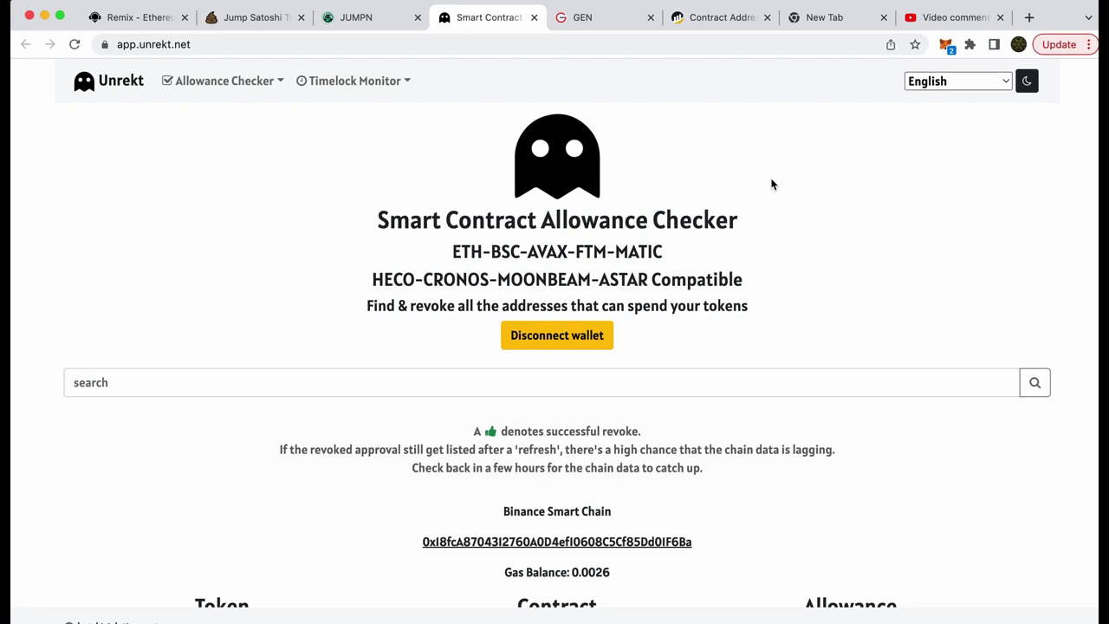
{"action": "scroll", "coordinate": [772, 184], "scroll_direction": "down", "scroll_amount": 5}
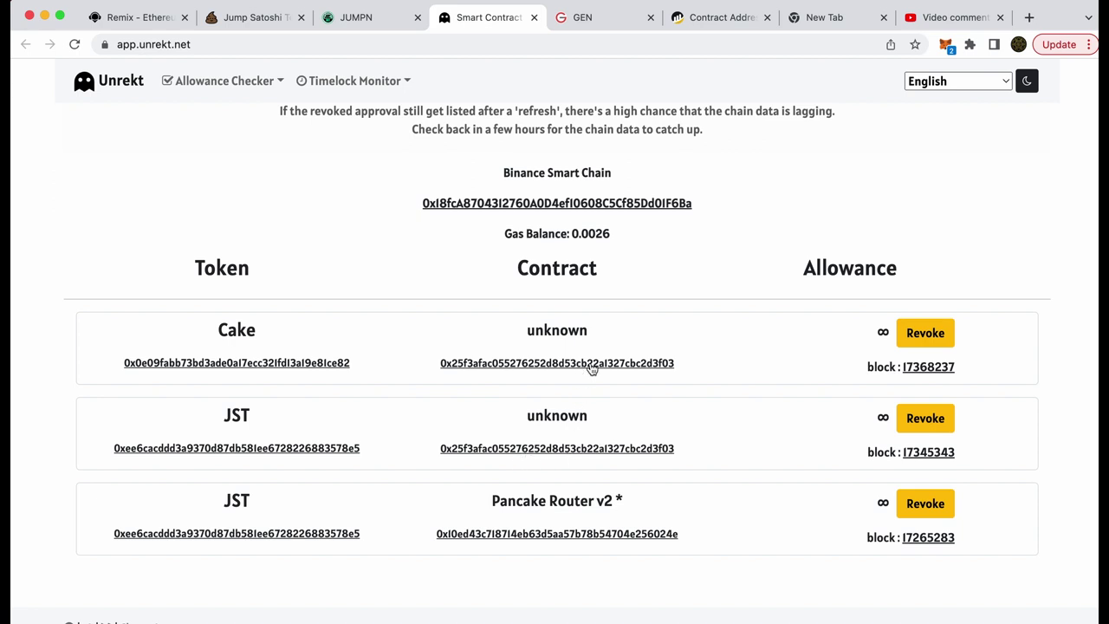
- Request revocation of the Cake allowance, then batch reject all 3 pending transactions in MetaMask
{"action": "left_click", "coordinate": [924, 335]}
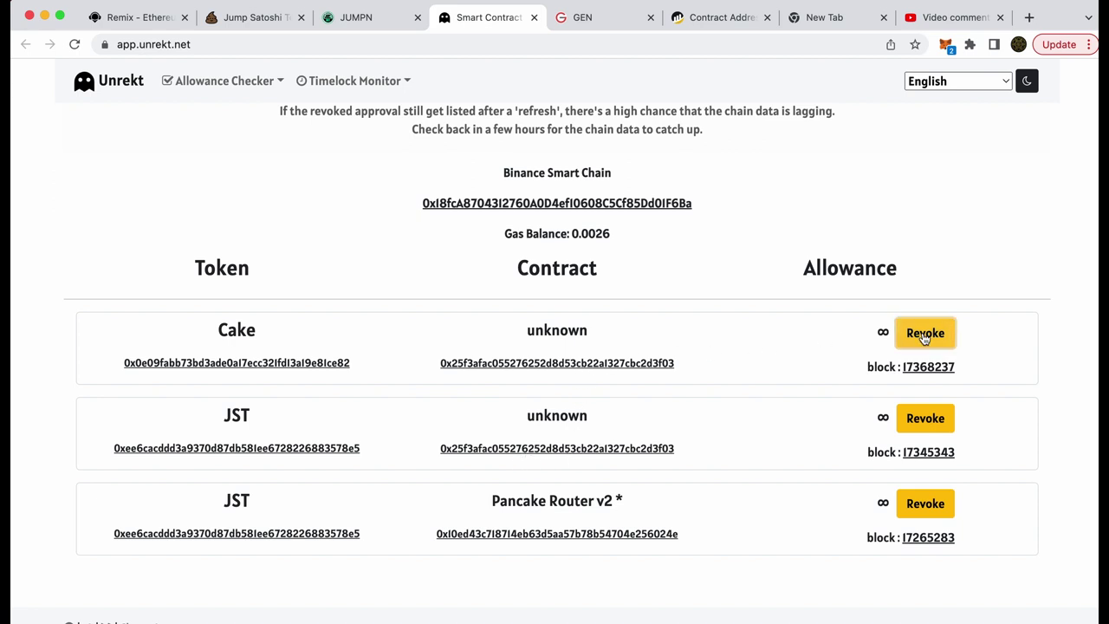
{"action": "scroll", "coordinate": [923, 338], "scroll_direction": "down", "scroll_amount": 2}
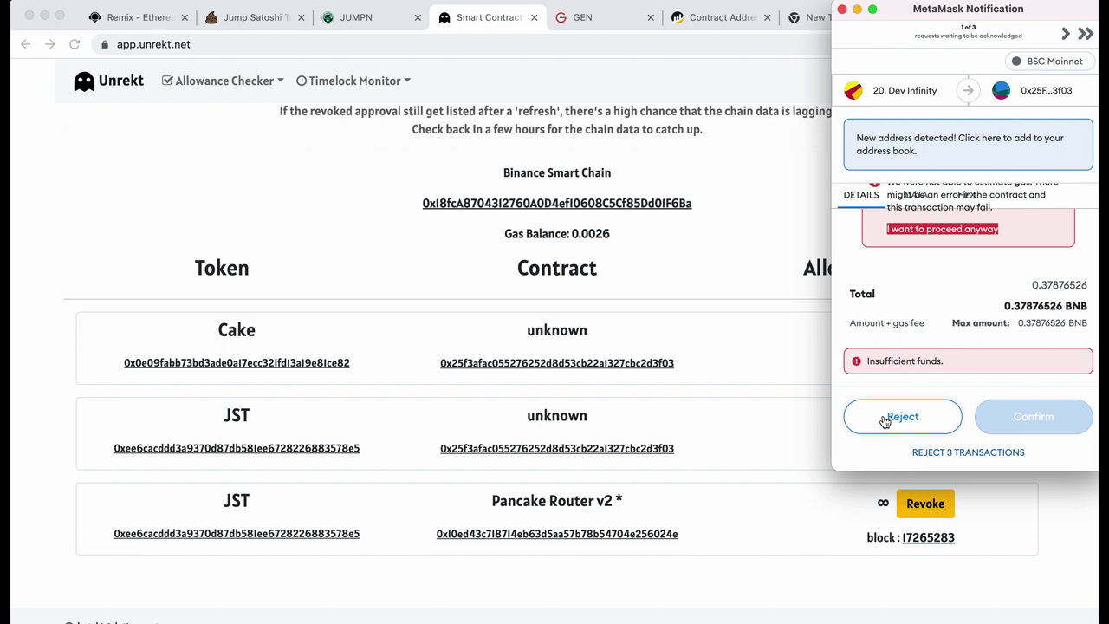
{"action": "left_click", "coordinate": [936, 454]}
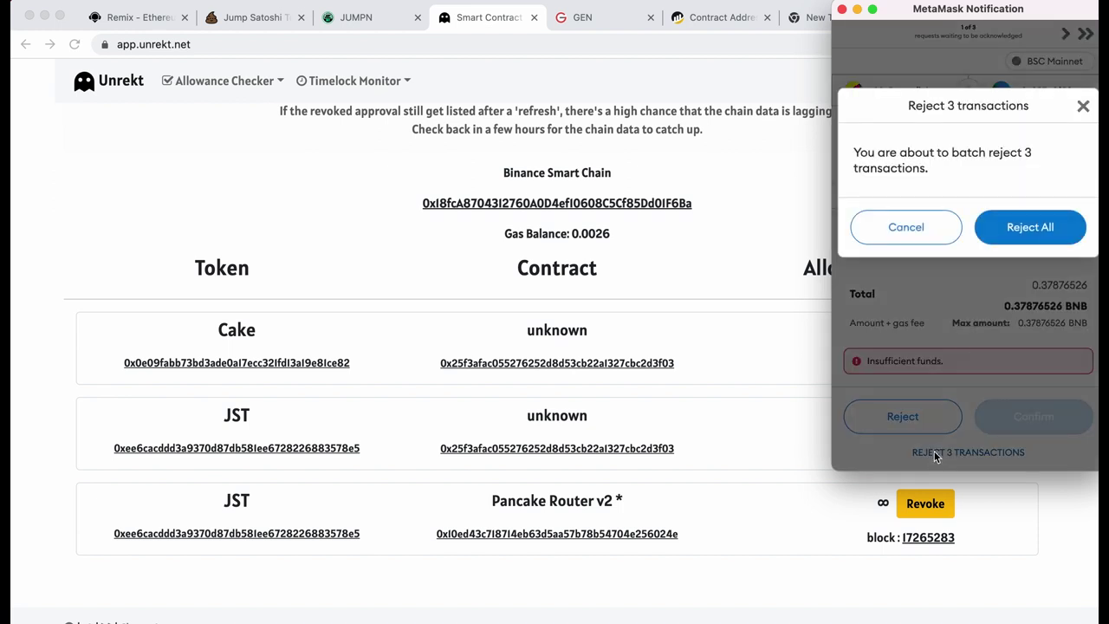
{"action": "left_click", "coordinate": [1034, 236]}
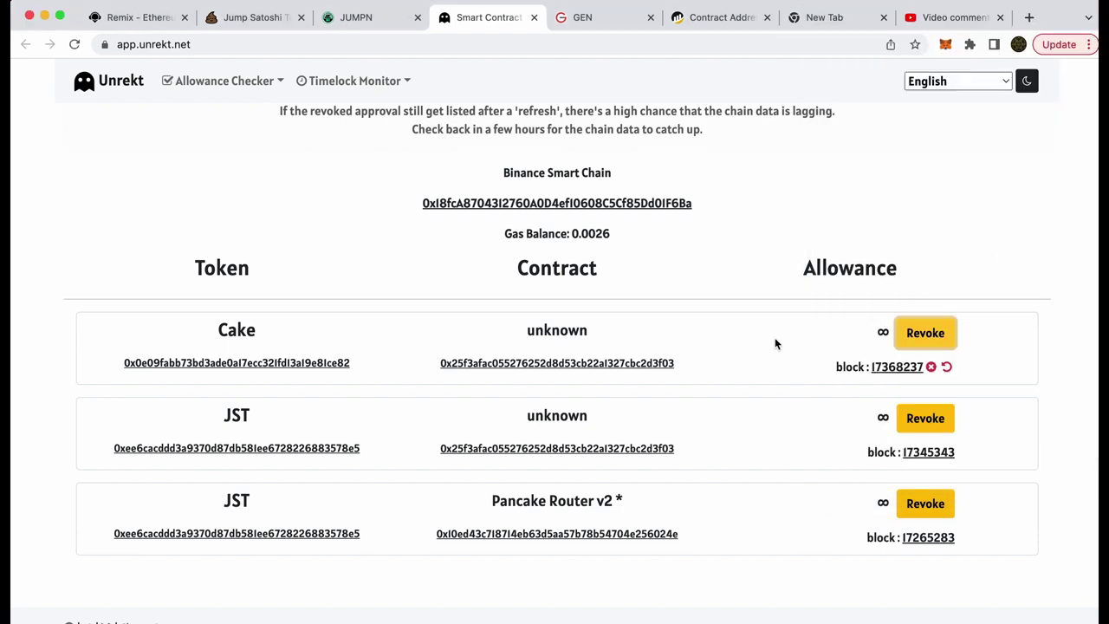
- Revoke the unknown contract's Cake allowance and approve the transaction in MetaMask
{"action": "left_click", "coordinate": [935, 333]}
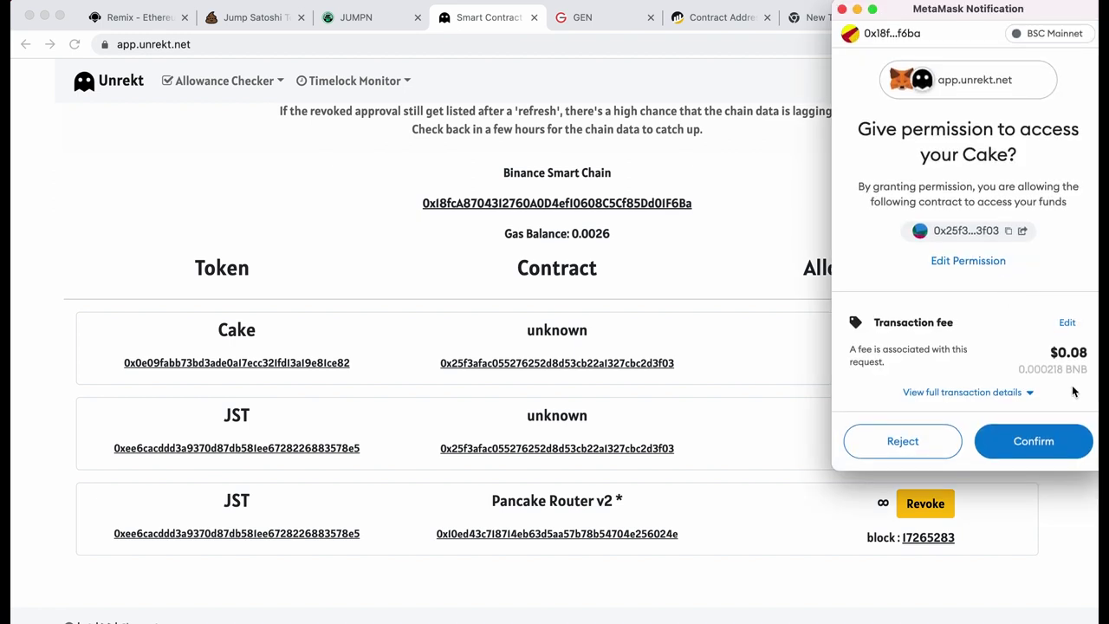
{"action": "left_click", "coordinate": [1032, 443]}
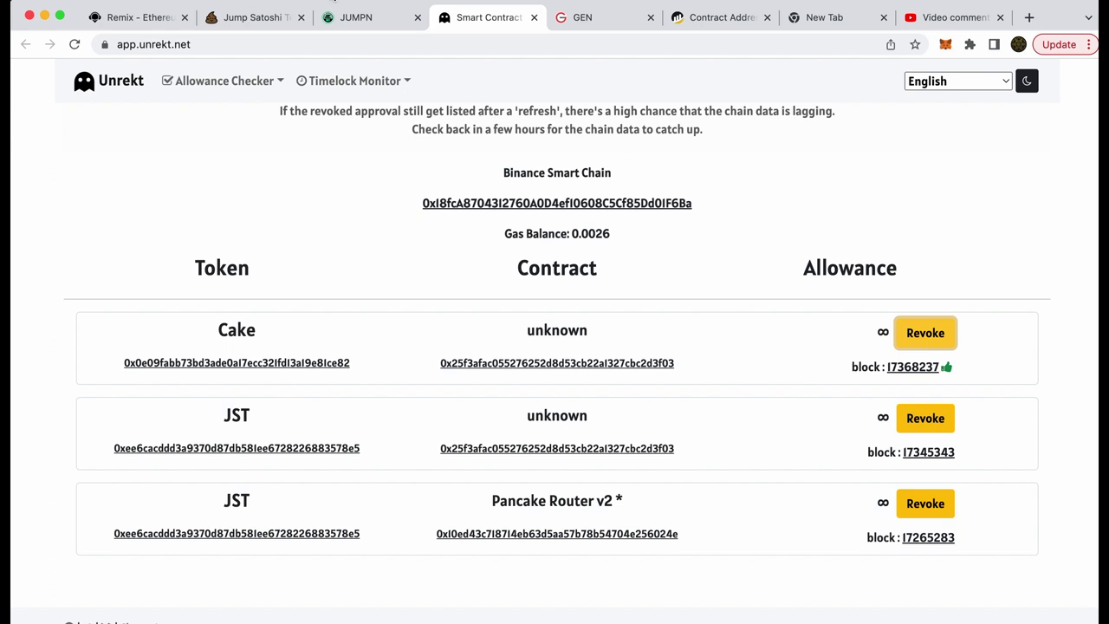
- Switch back to JUMPN, open the CAKE pool and approve its access to Cake in MetaMask
{"action": "left_click", "coordinate": [365, 24]}
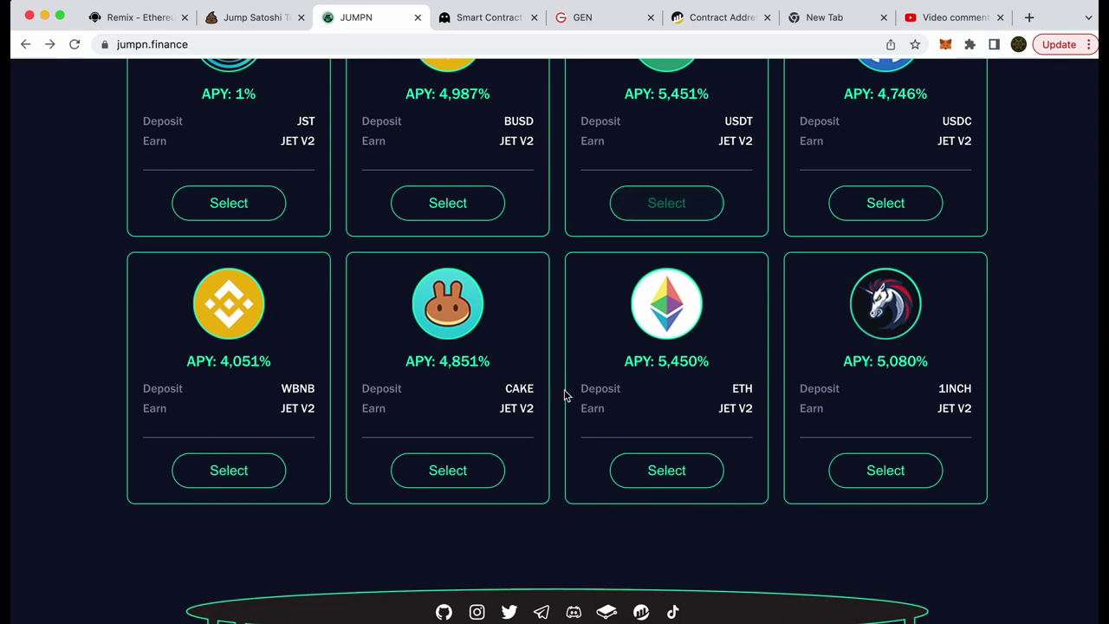
{"action": "left_click", "coordinate": [447, 473]}
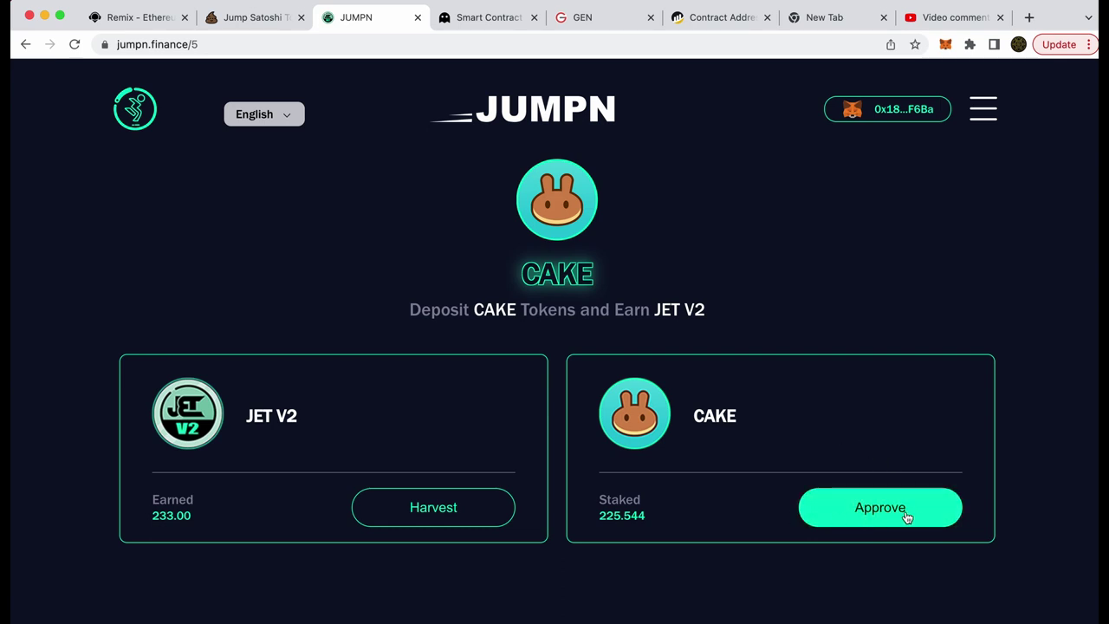
{"action": "left_click", "coordinate": [905, 513]}
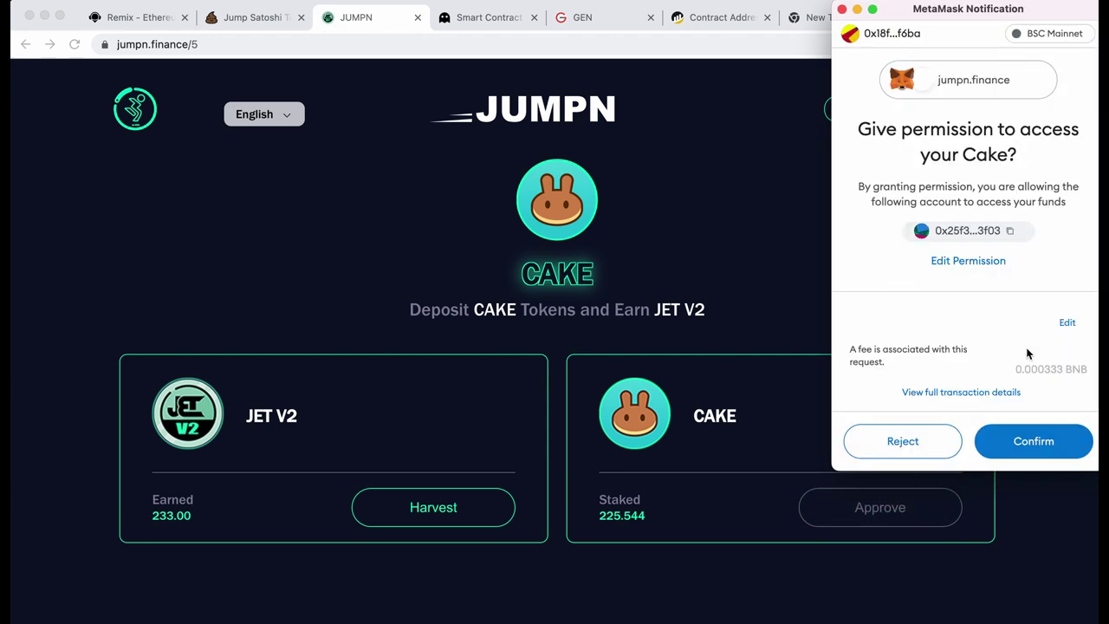
{"action": "left_click", "coordinate": [1037, 441]}
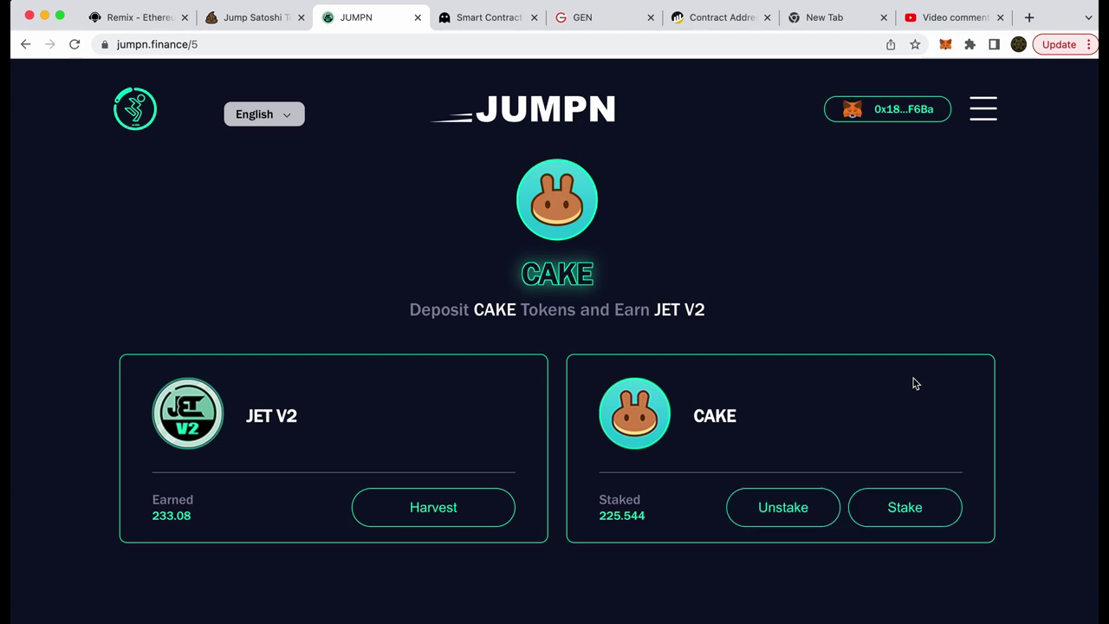
- Try to unstake the maximum CAKE amount, then reject the transaction in MetaMask and close the withdrawal dialog
{"action": "left_click", "coordinate": [802, 507]}
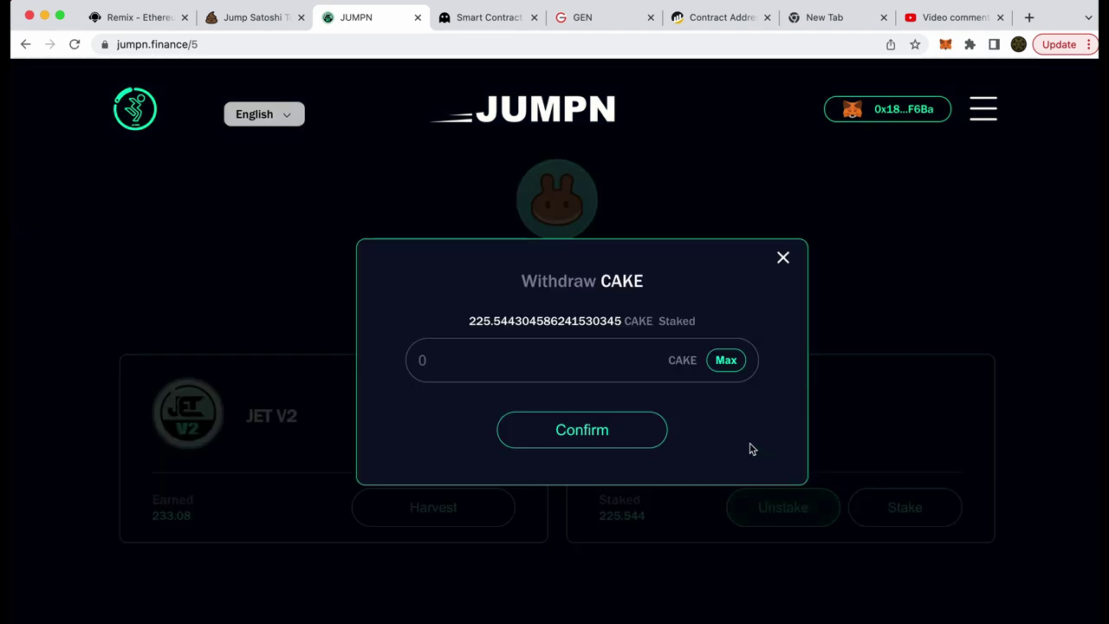
{"action": "left_click", "coordinate": [726, 360]}
{"action": "left_click", "coordinate": [611, 430]}
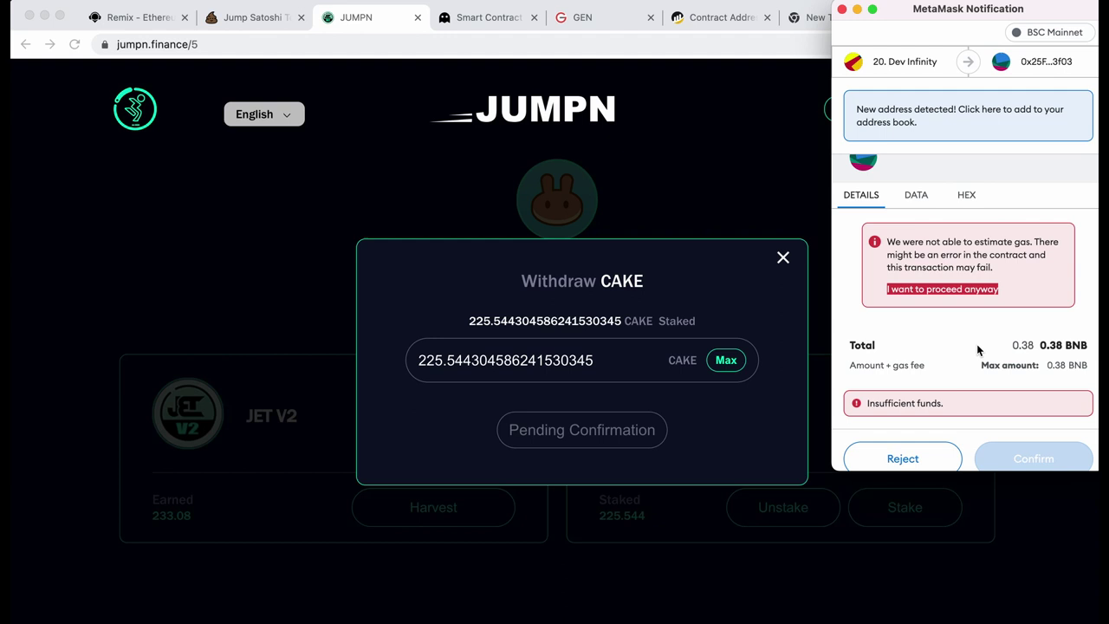
{"action": "scroll", "coordinate": [929, 354], "scroll_direction": "down", "scroll_amount": 1}
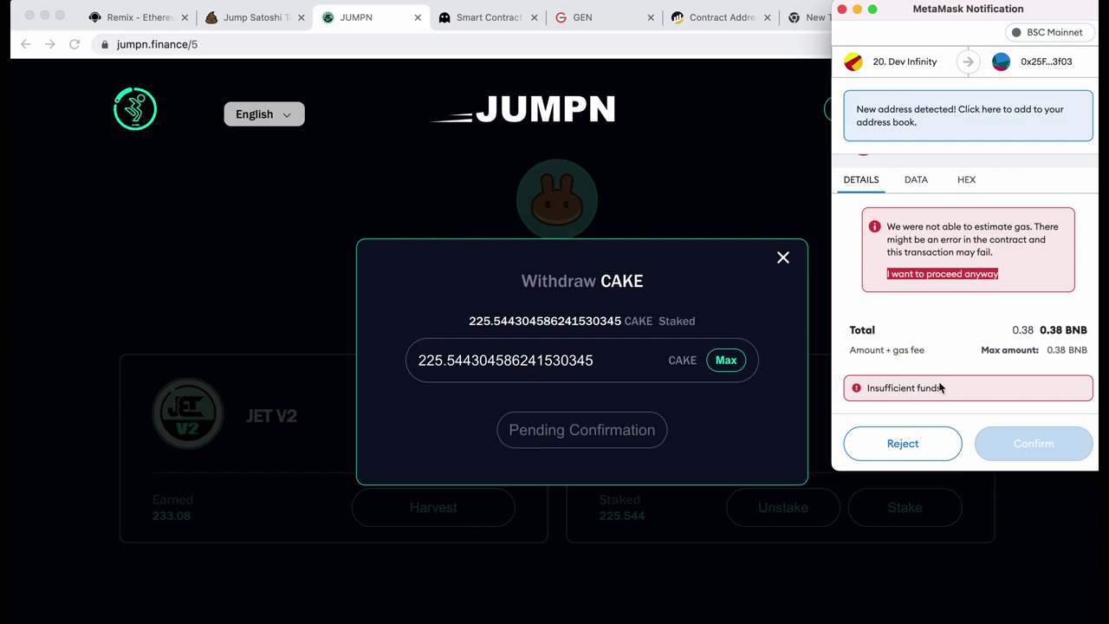
{"action": "left_click", "coordinate": [903, 445]}
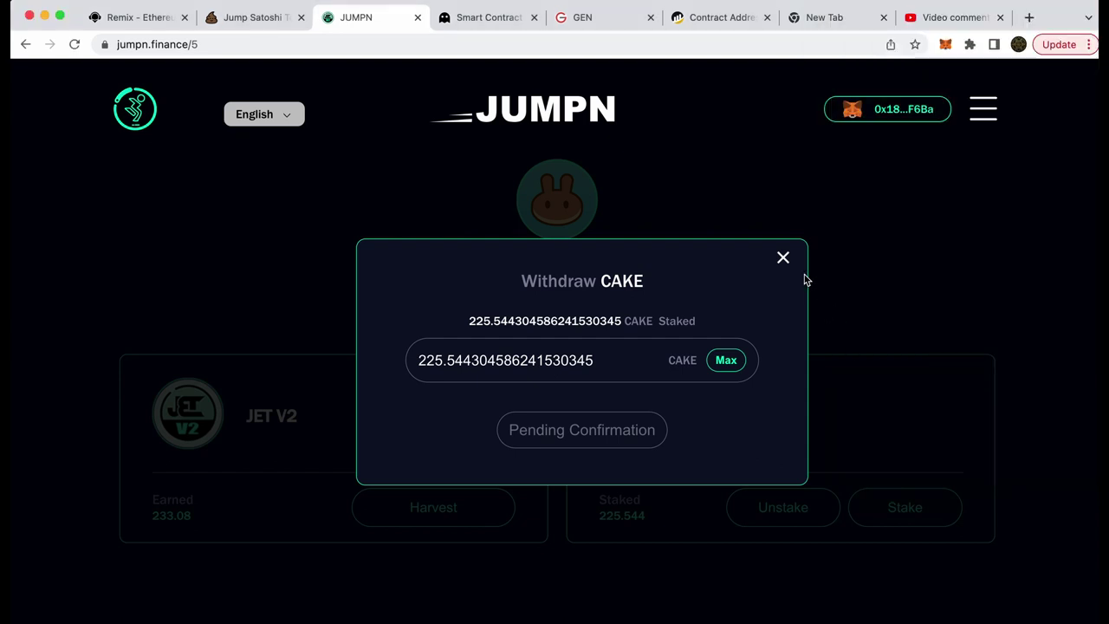
{"action": "left_click", "coordinate": [785, 259]}
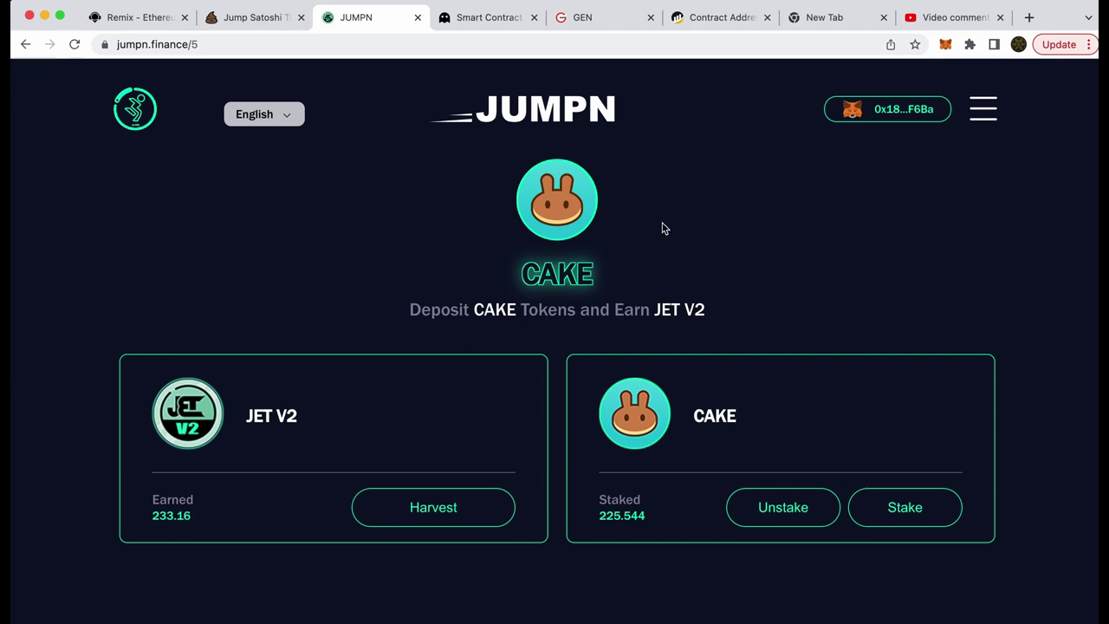
- Switch to Unrekt and revoke the unknown contract's renewed Cake allowance, confirming the transaction in MetaMask
{"action": "left_click", "coordinate": [498, 23]}
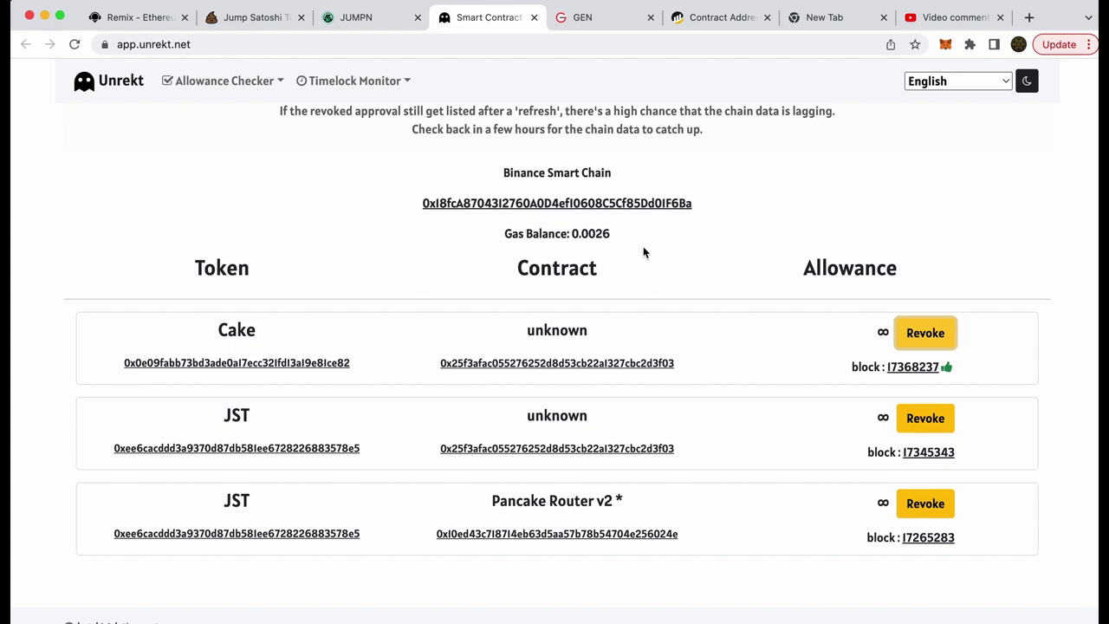
{"action": "left_click", "coordinate": [921, 331]}
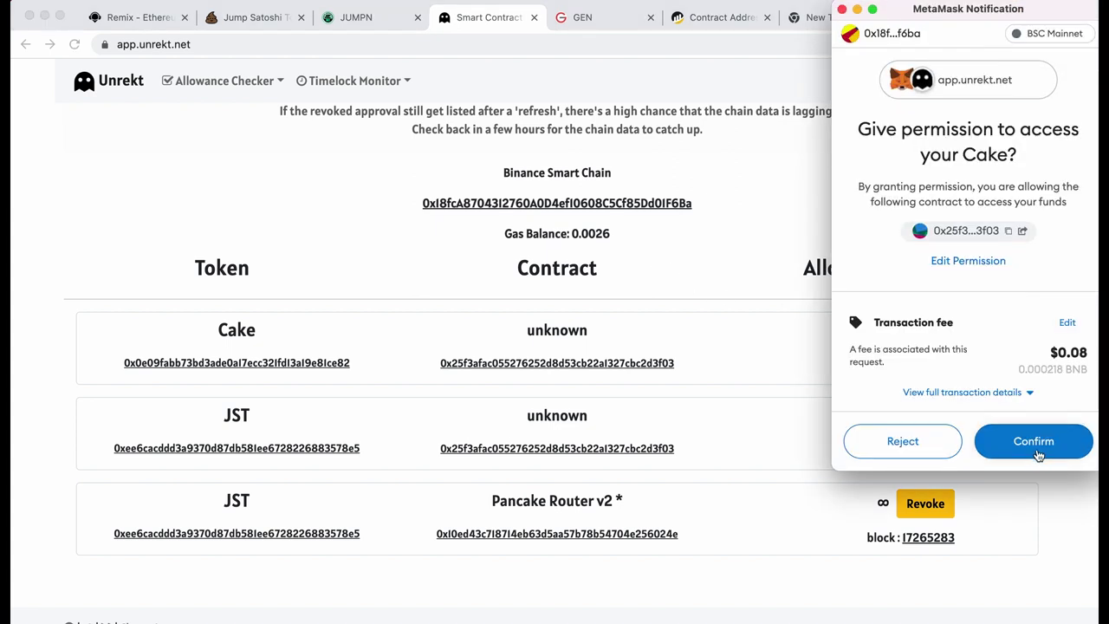
{"action": "left_click", "coordinate": [1034, 442]}
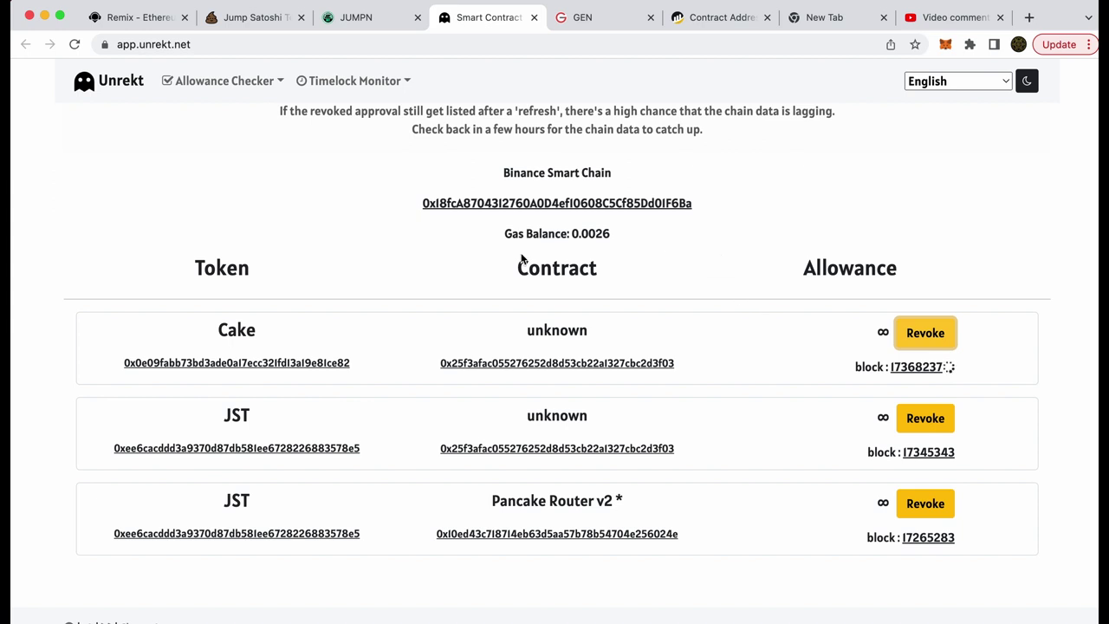
- Return to JUMPN and reload the CAKE pool page to check its approval option
{"action": "left_click", "coordinate": [370, 21]}
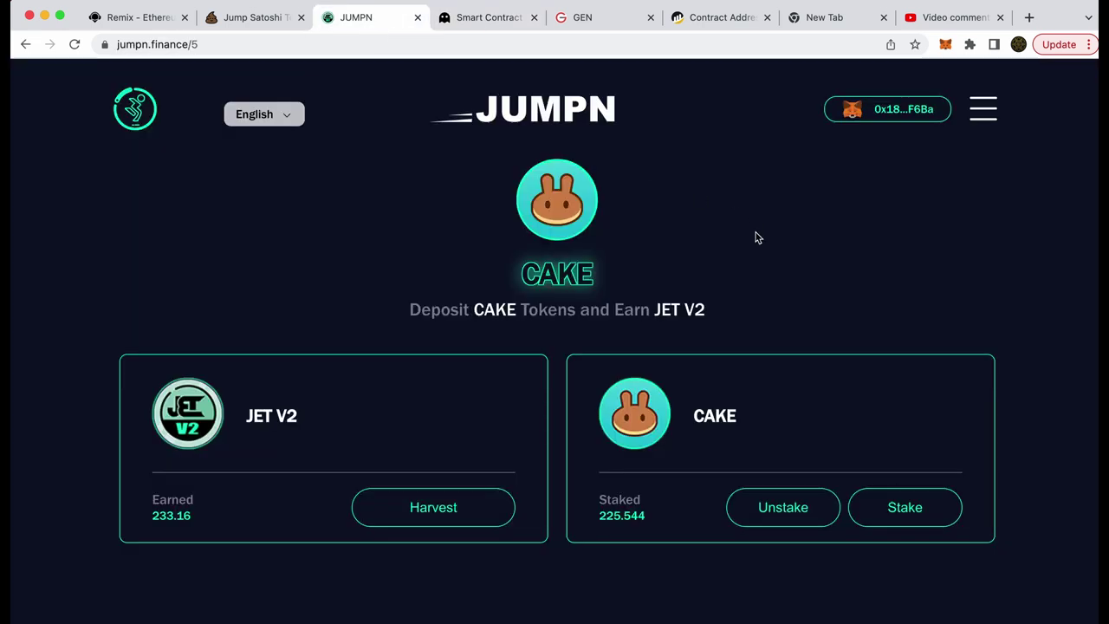
{"action": "key", "text": "super+r"}
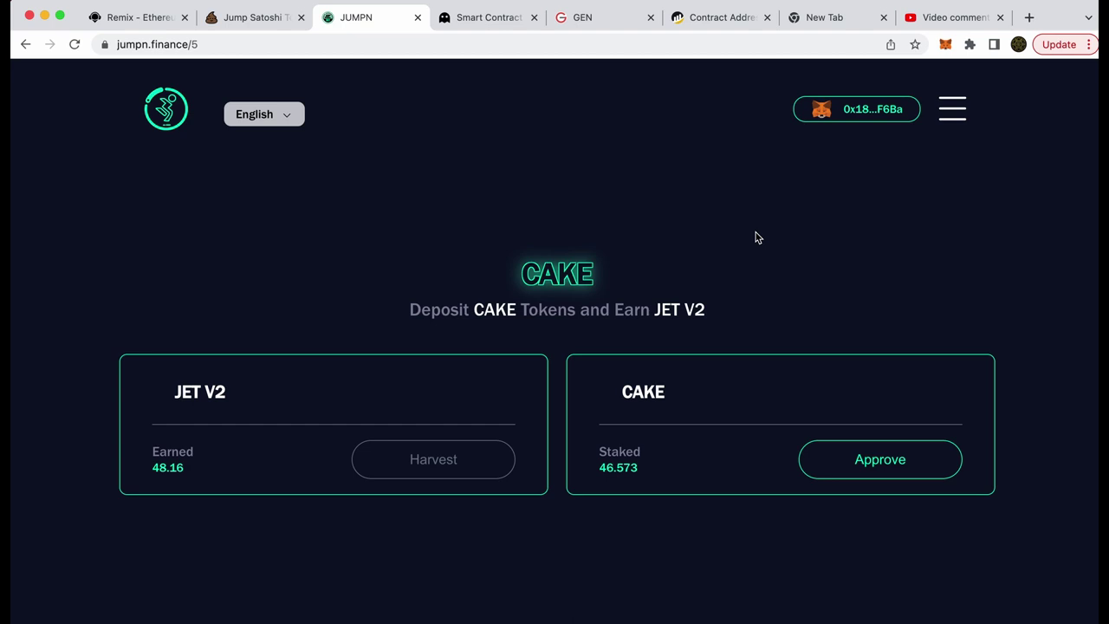